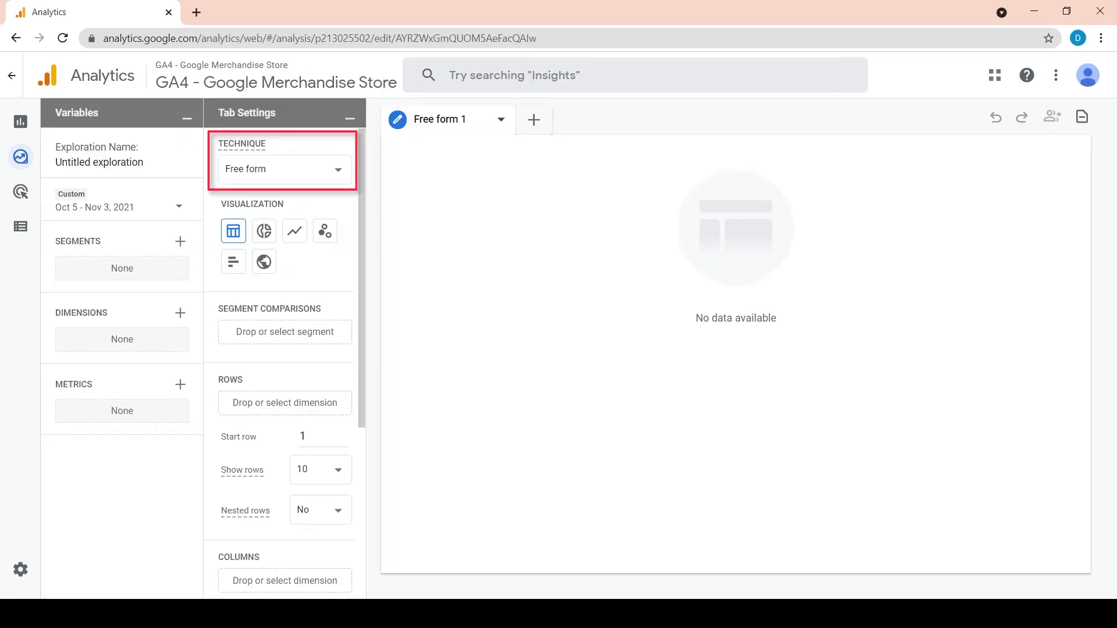
Change the exploration technique from Free form to Segment overlap.
{"action": "left_click", "coordinate": [284, 169]}
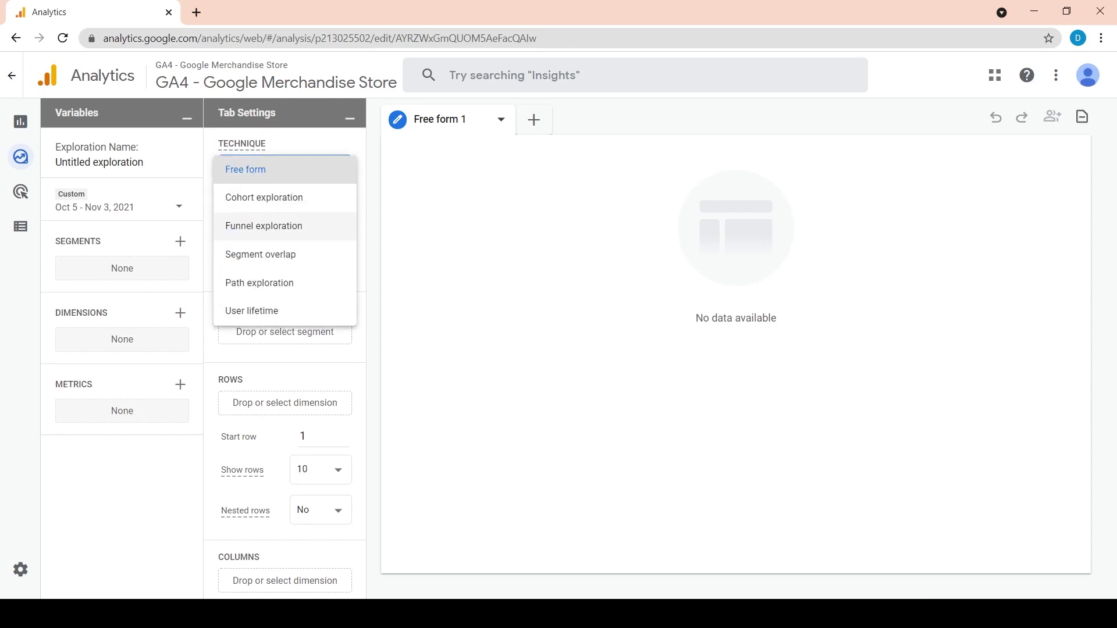
{"action": "left_click", "coordinate": [261, 254]}
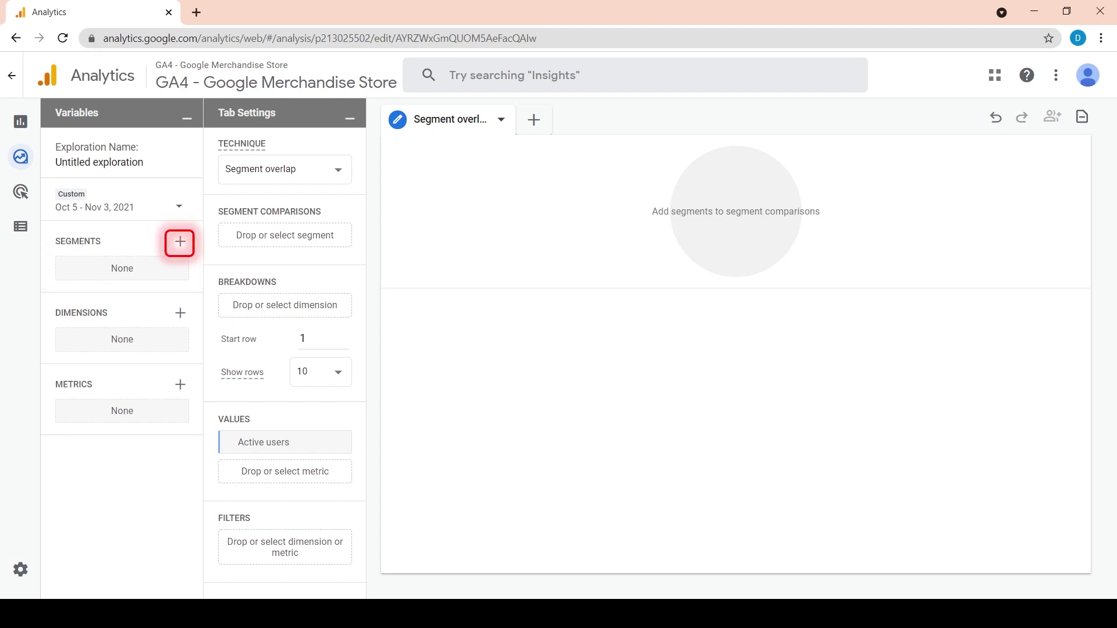
{"action": "left_click", "coordinate": [179, 242]}
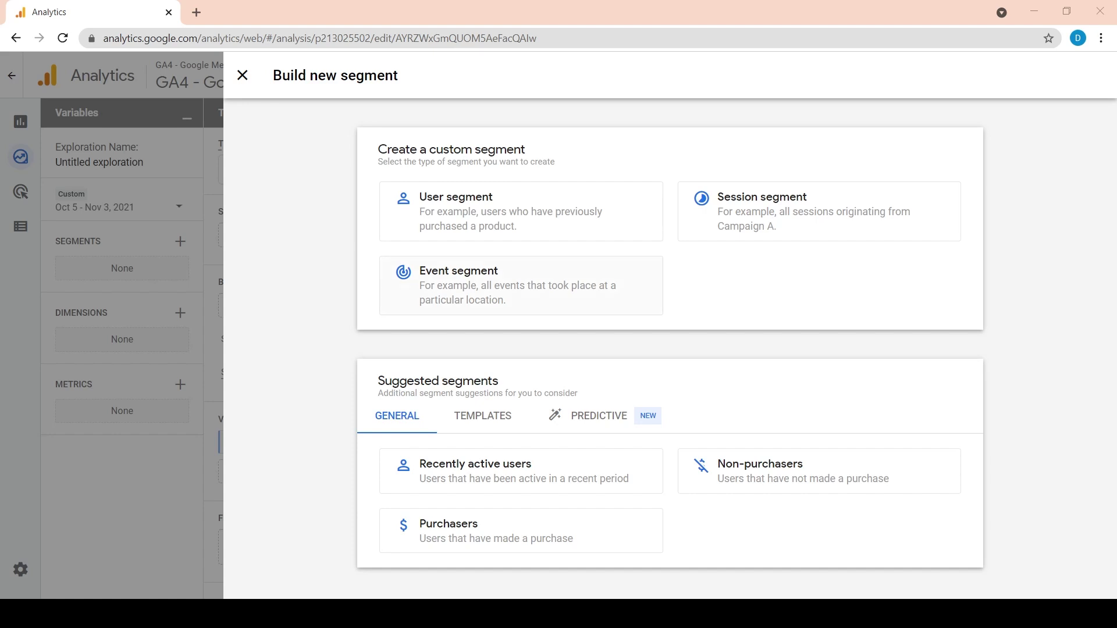
Create a user segment named 'Buyers' with the purchase event as its condition.
{"action": "left_click", "coordinate": [521, 211]}
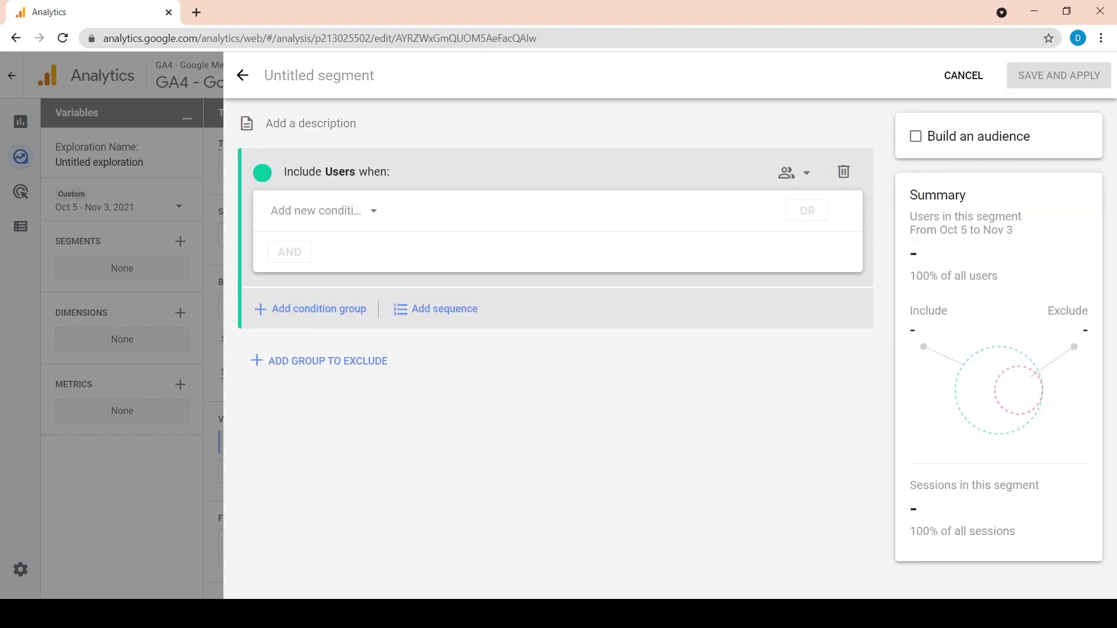
{"action": "type", "text": "Buyers"}
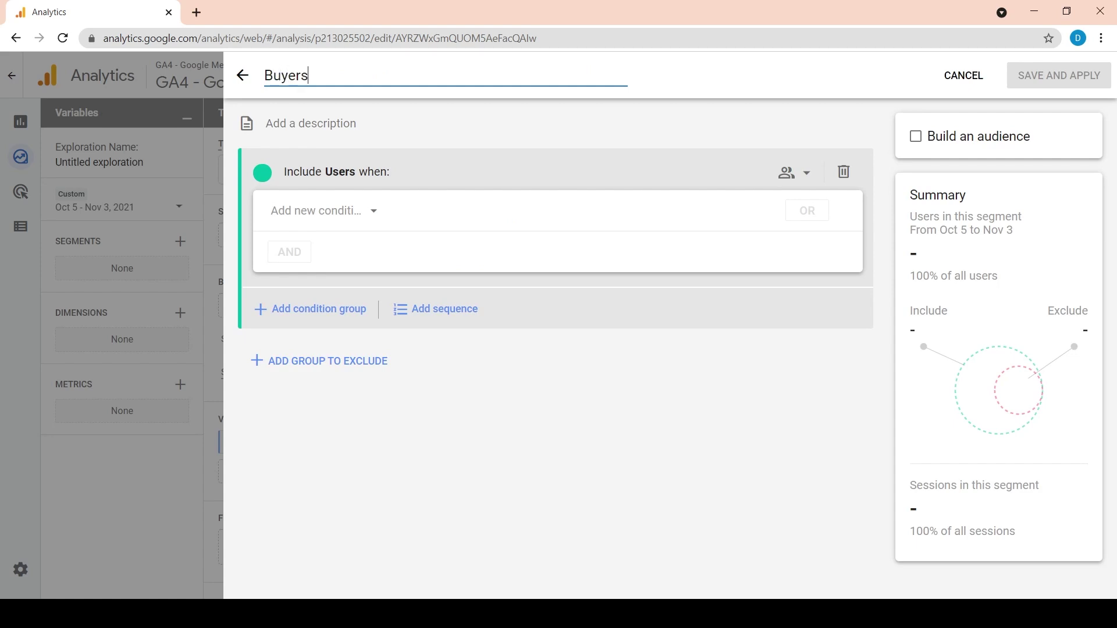
{"action": "left_click", "coordinate": [320, 210]}
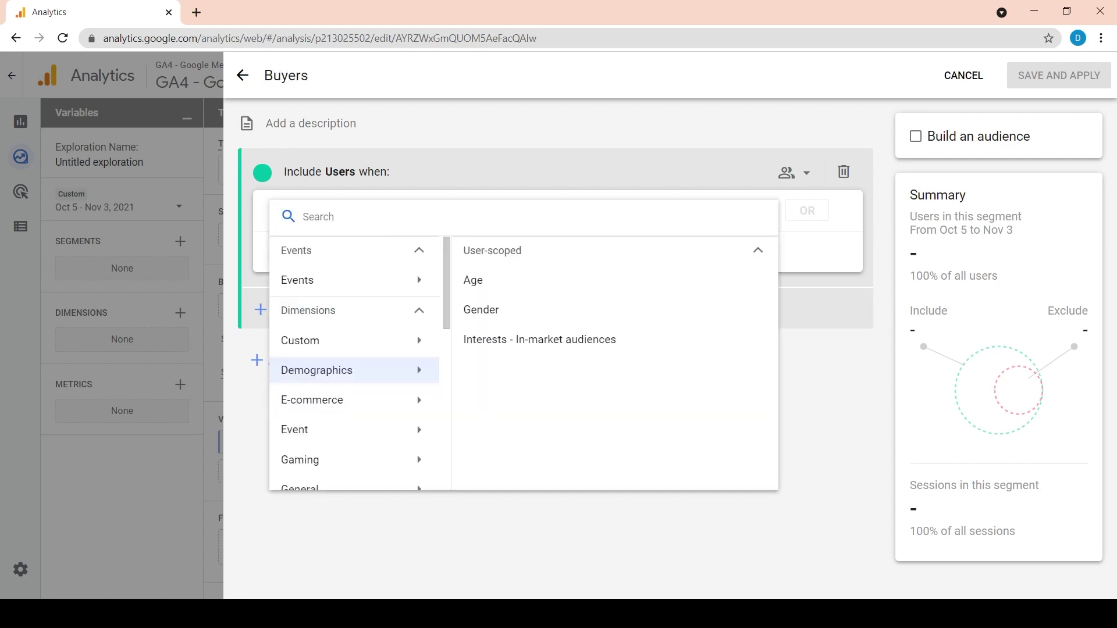
{"action": "type", "text": "purch"}
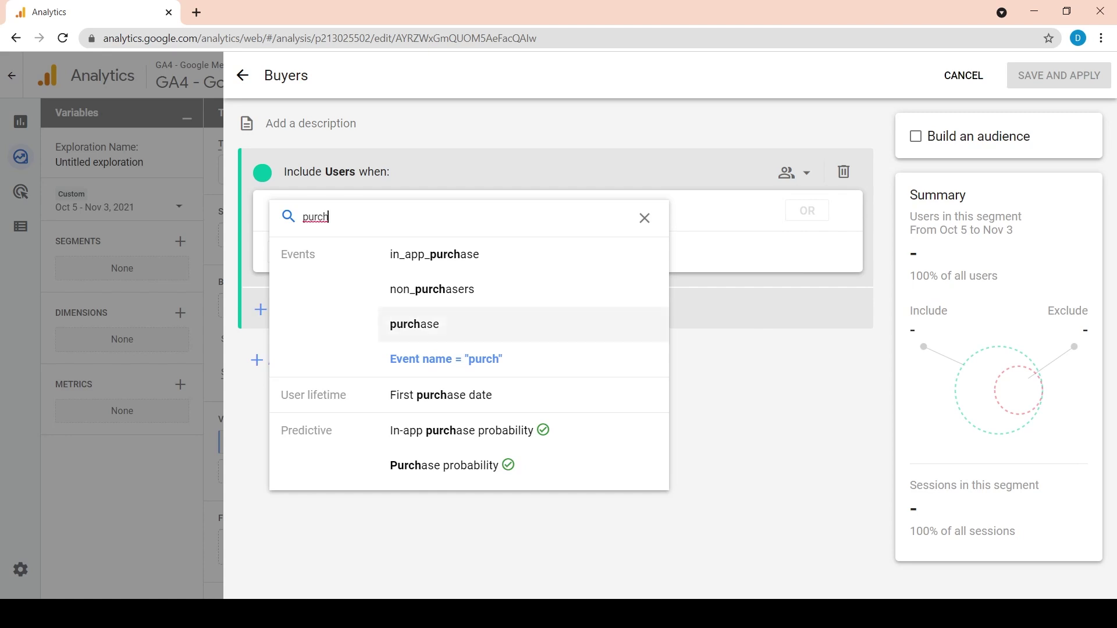
{"action": "key", "text": "Return"}
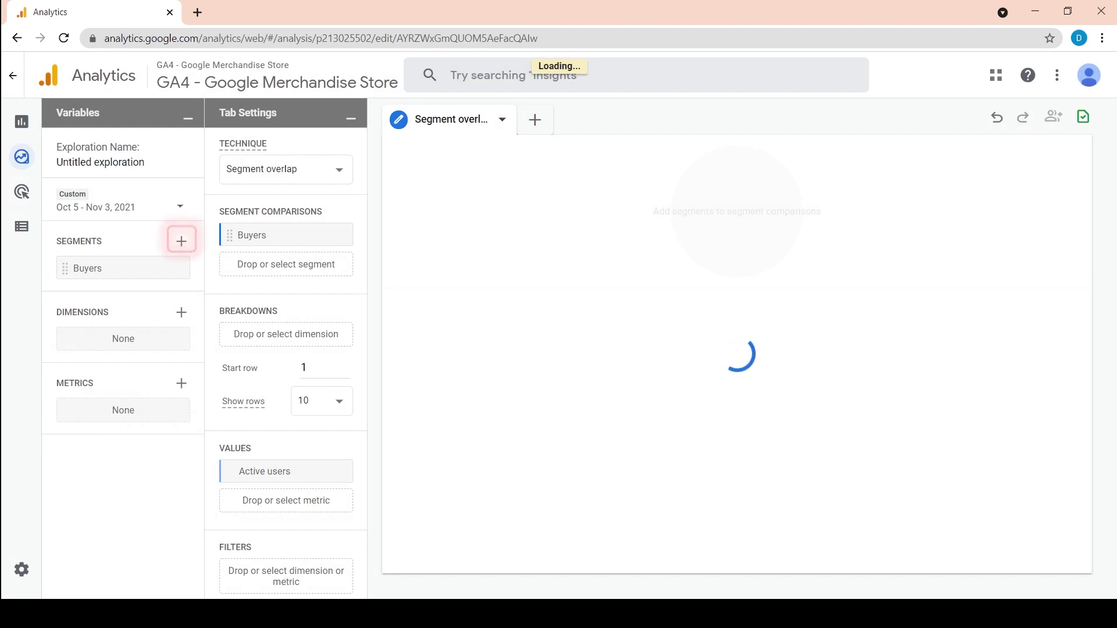
Start a new user segment named 'US' with Country ID as its condition.
{"action": "left_click", "coordinate": [180, 241]}
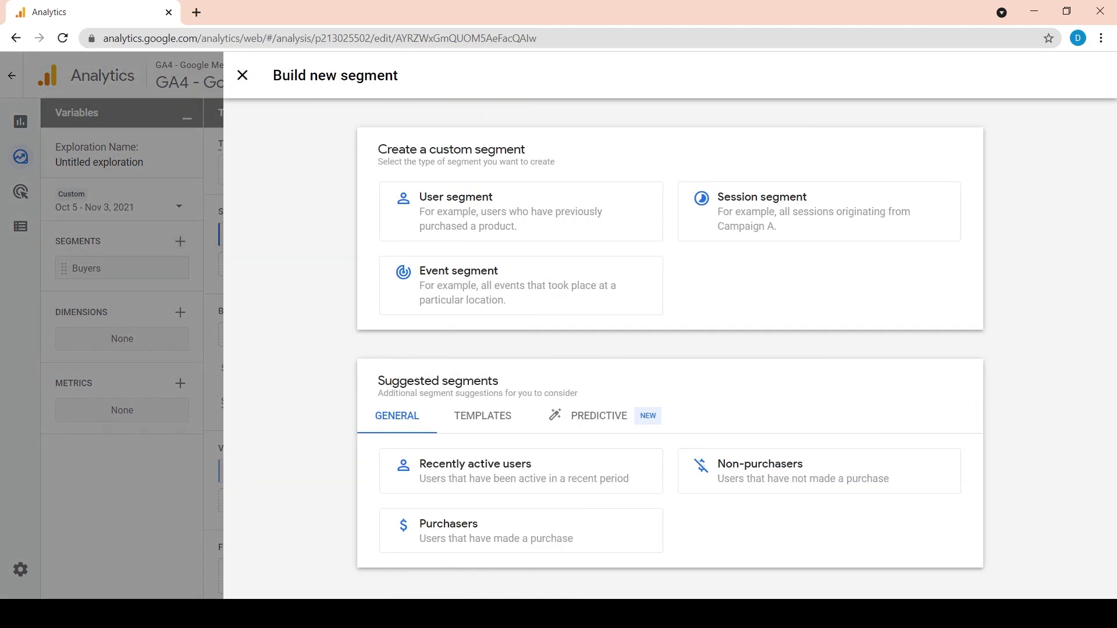
{"action": "left_click", "coordinate": [521, 211]}
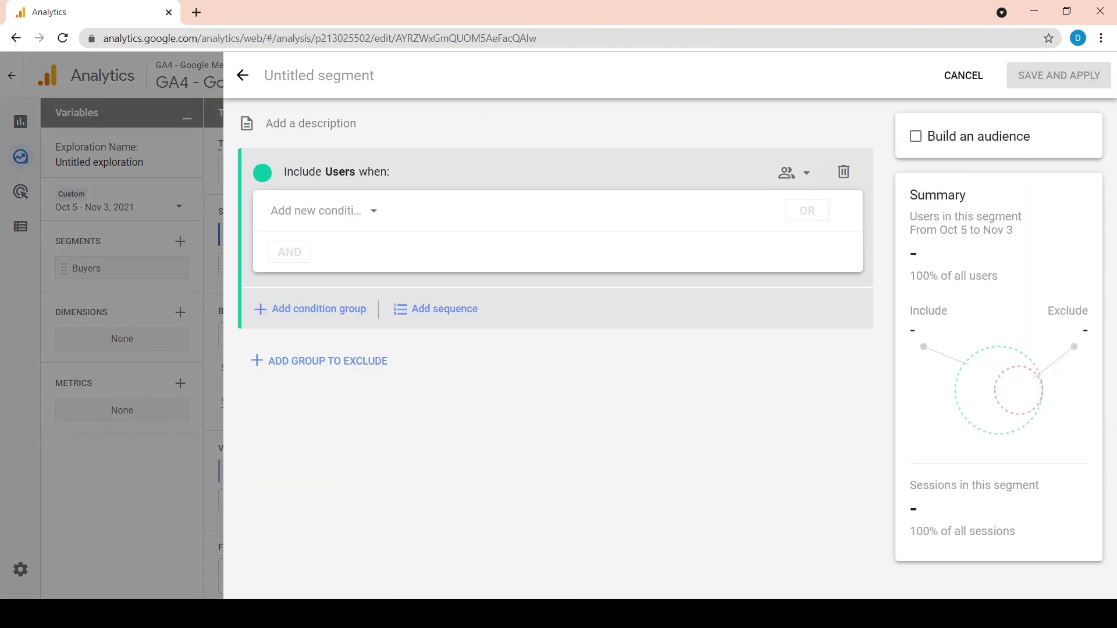
{"action": "left_click", "coordinate": [319, 75]}
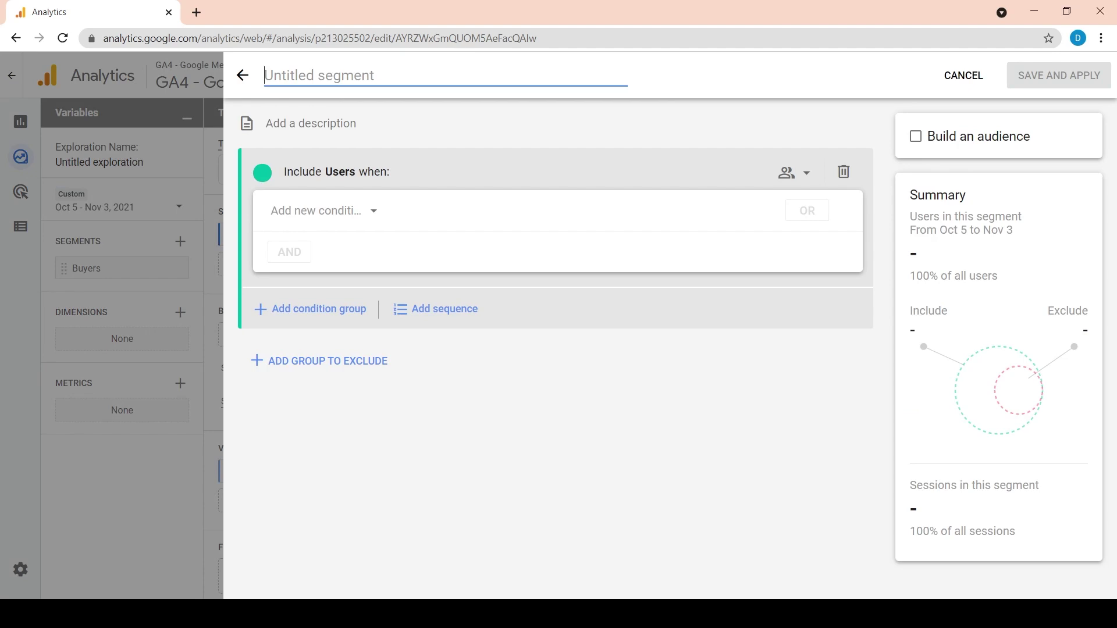
{"action": "type", "text": "US"}
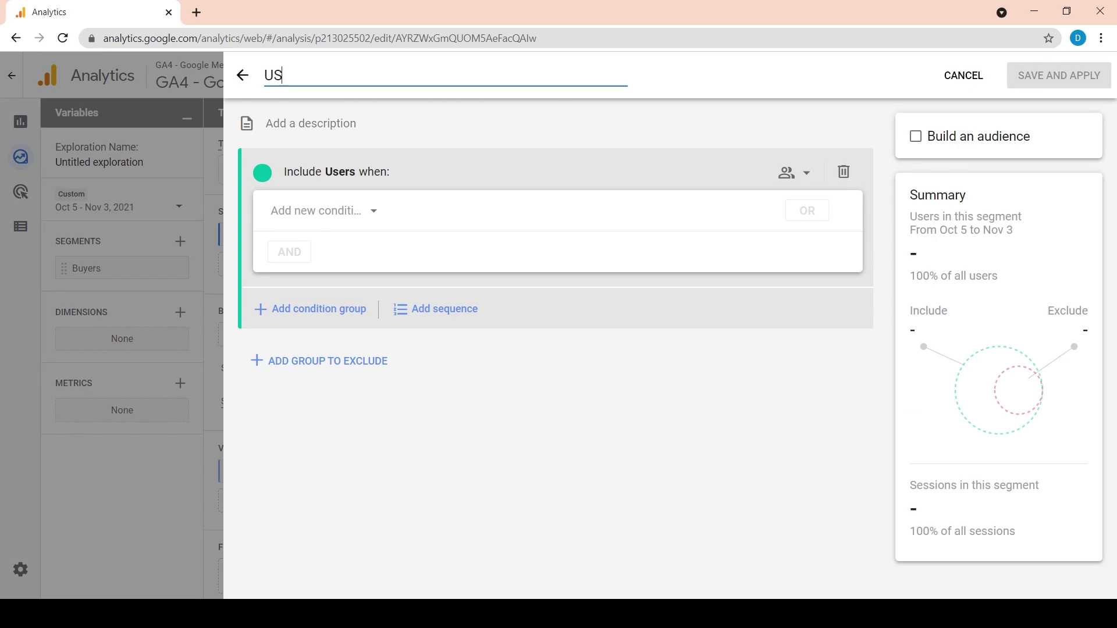
{"action": "left_click", "coordinate": [320, 211]}
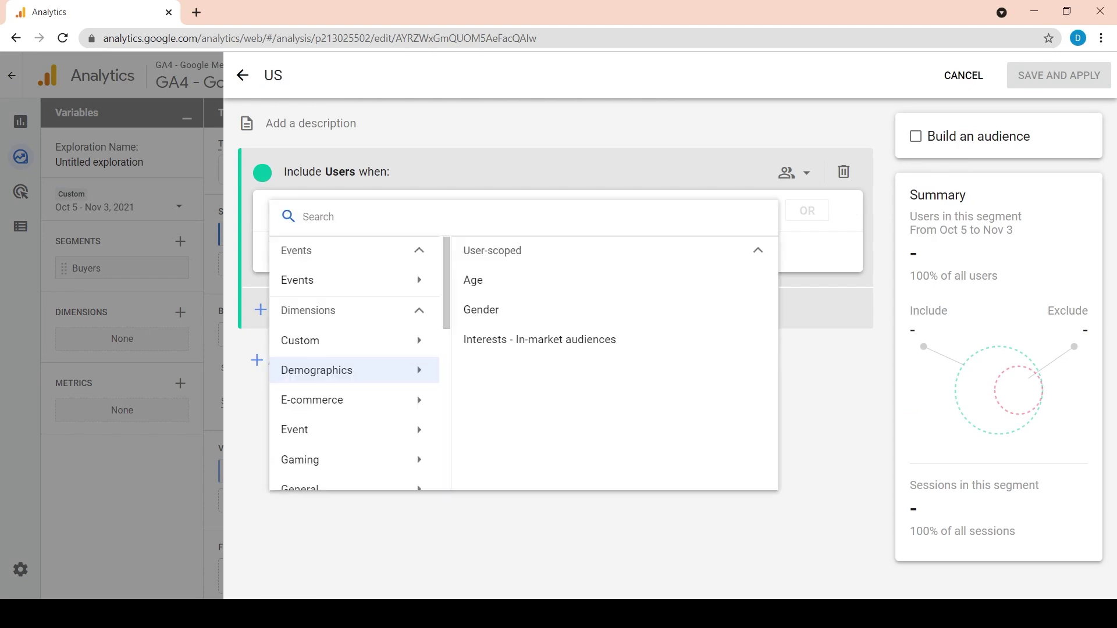
{"action": "type", "text": "countr"}
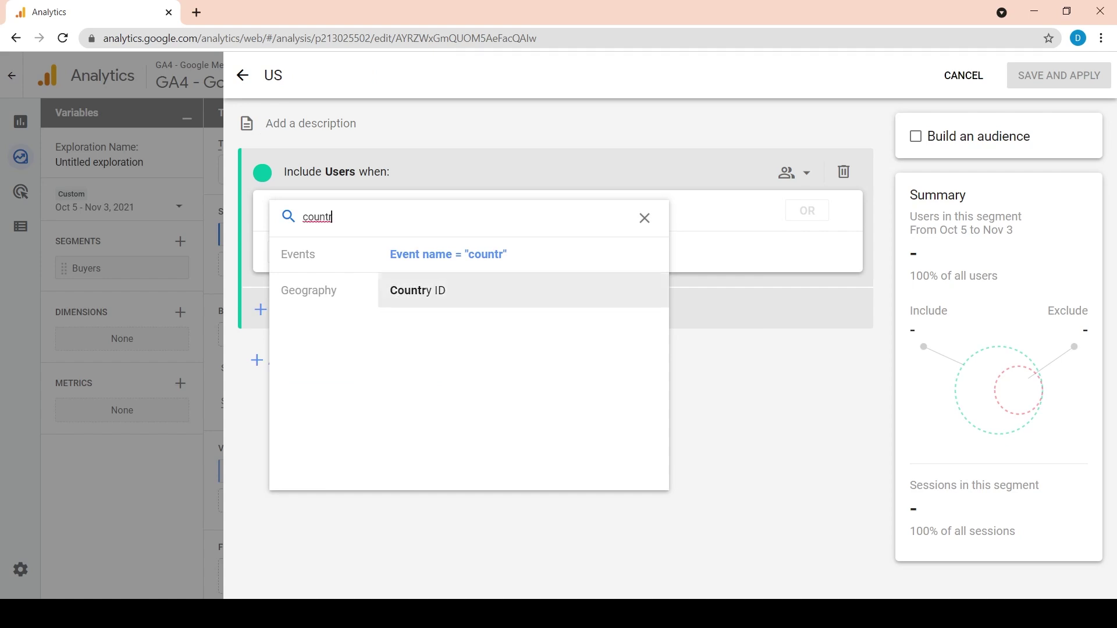
{"action": "left_click", "coordinate": [411, 289]}
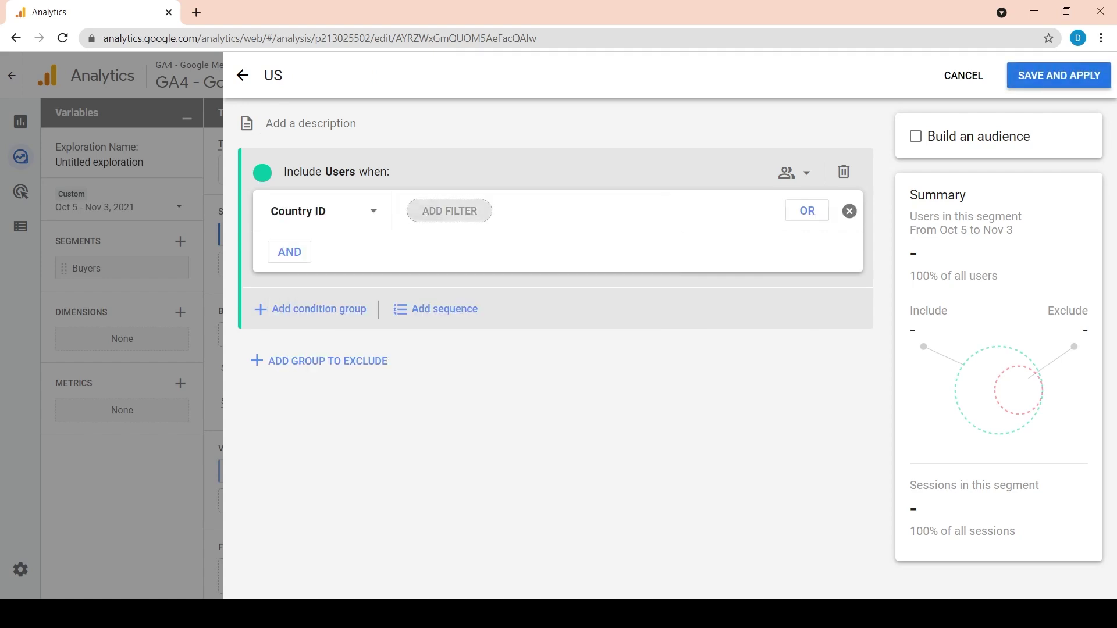
Make Country ID exactly match US and save the segment alongside Buyers.
{"action": "left_click", "coordinate": [449, 210]}
{"action": "left_click", "coordinate": [515, 246]}
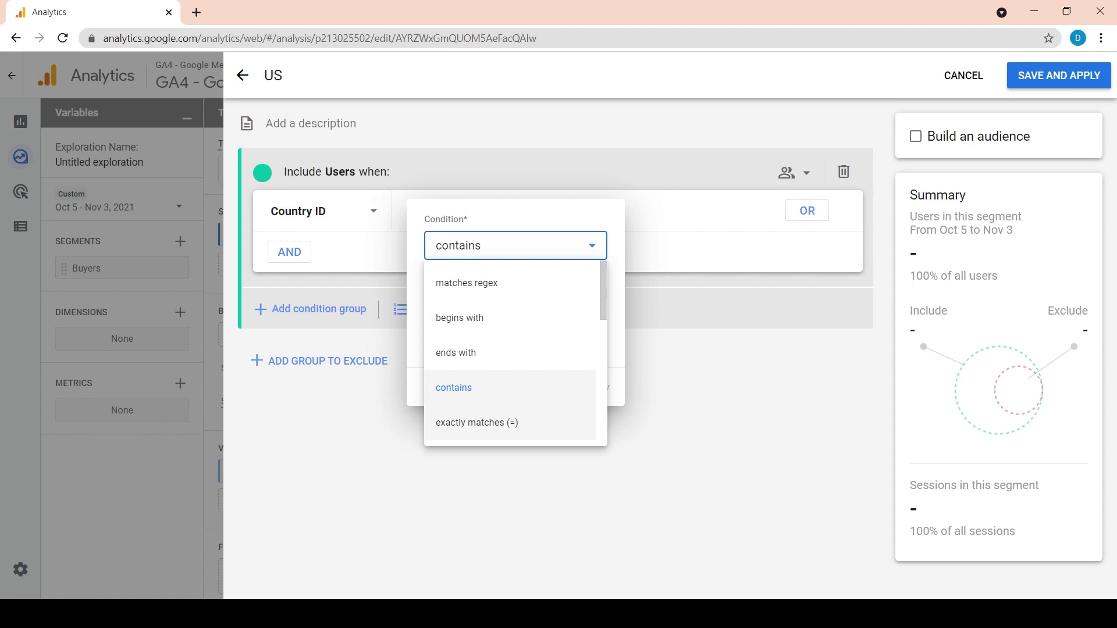
{"action": "left_click", "coordinate": [474, 421]}
{"action": "left_click", "coordinate": [515, 292]}
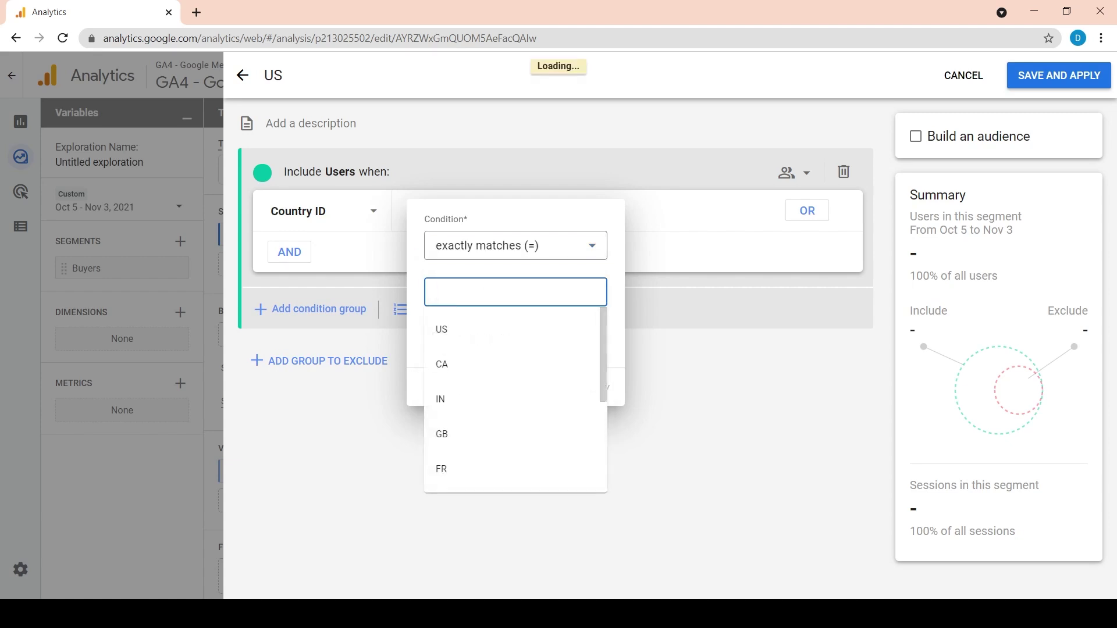
{"action": "left_click", "coordinate": [442, 329]}
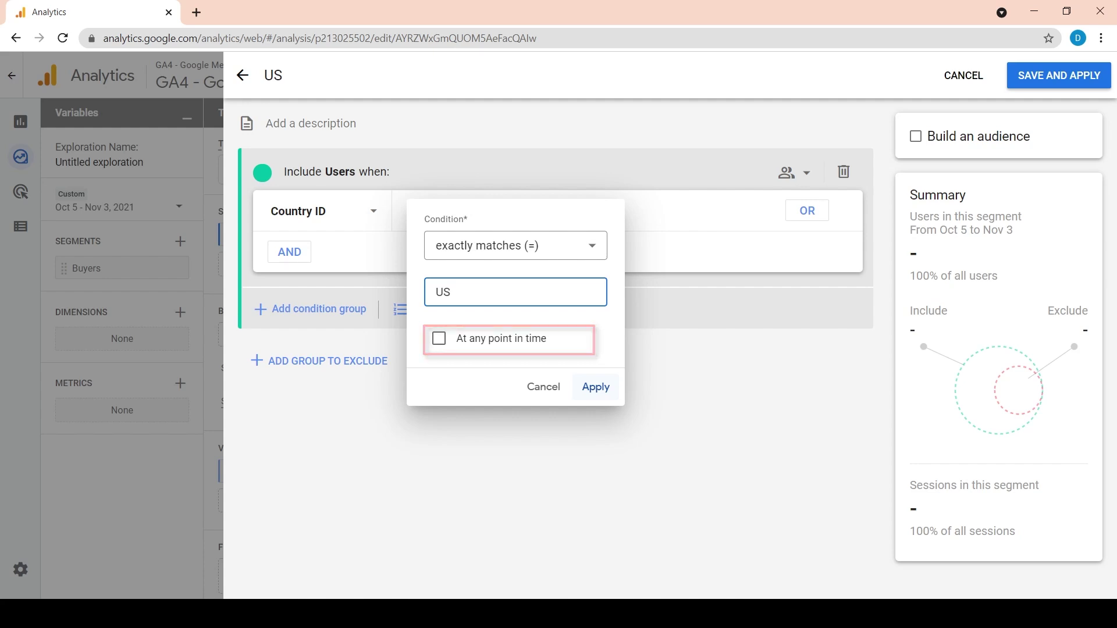
{"action": "key", "text": "Return"}
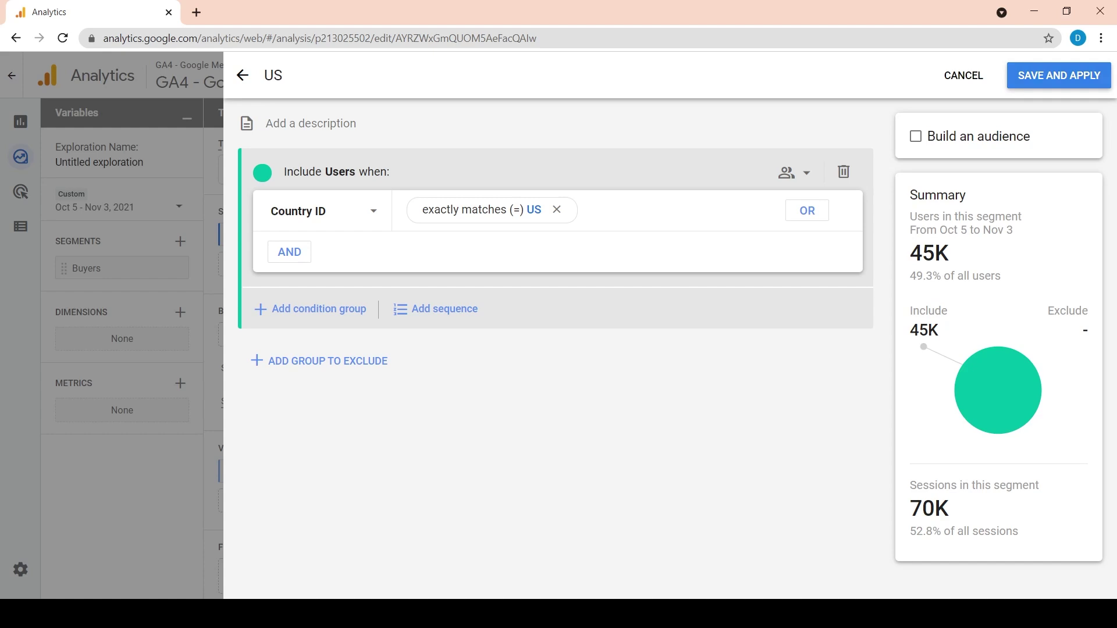
{"action": "left_click", "coordinate": [1059, 75]}
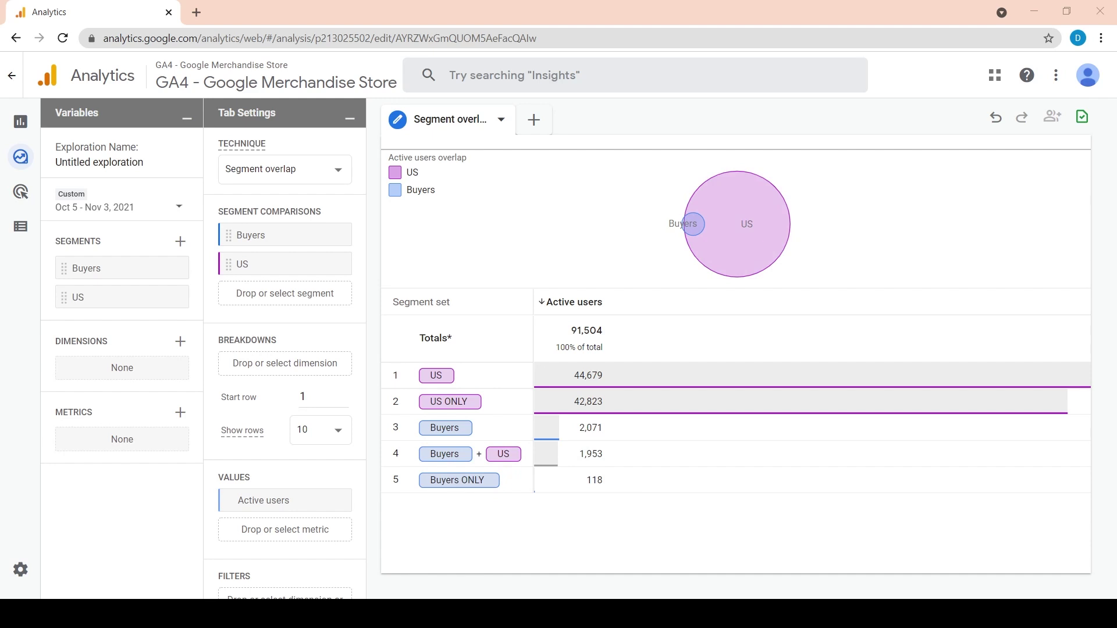
{"action": "right_click", "coordinate": [584, 442]}
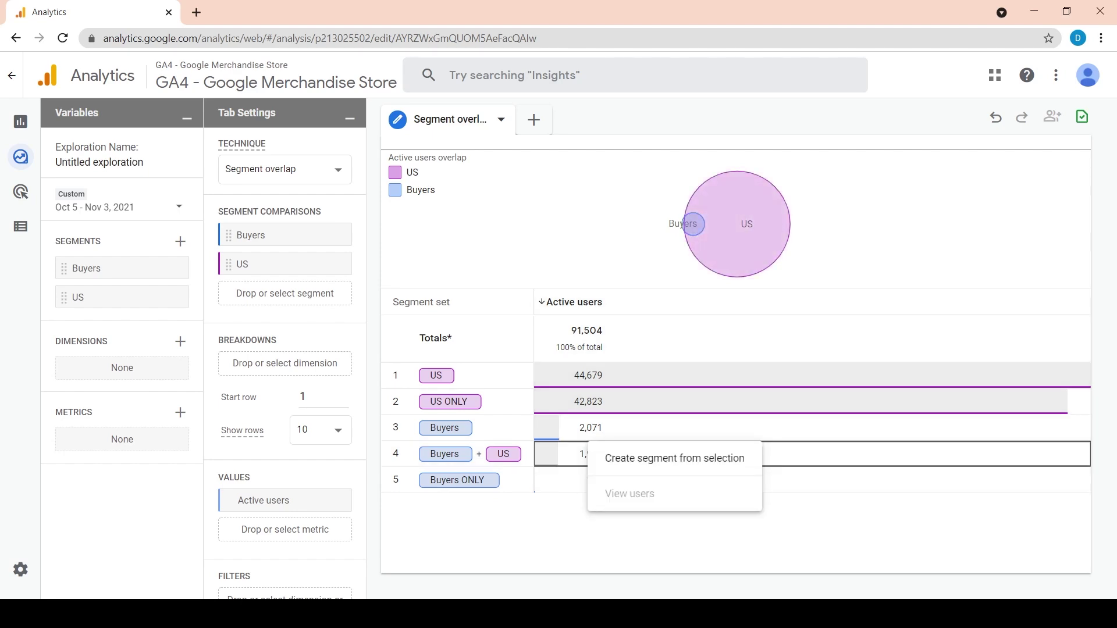
{"action": "left_click", "coordinate": [629, 457]}
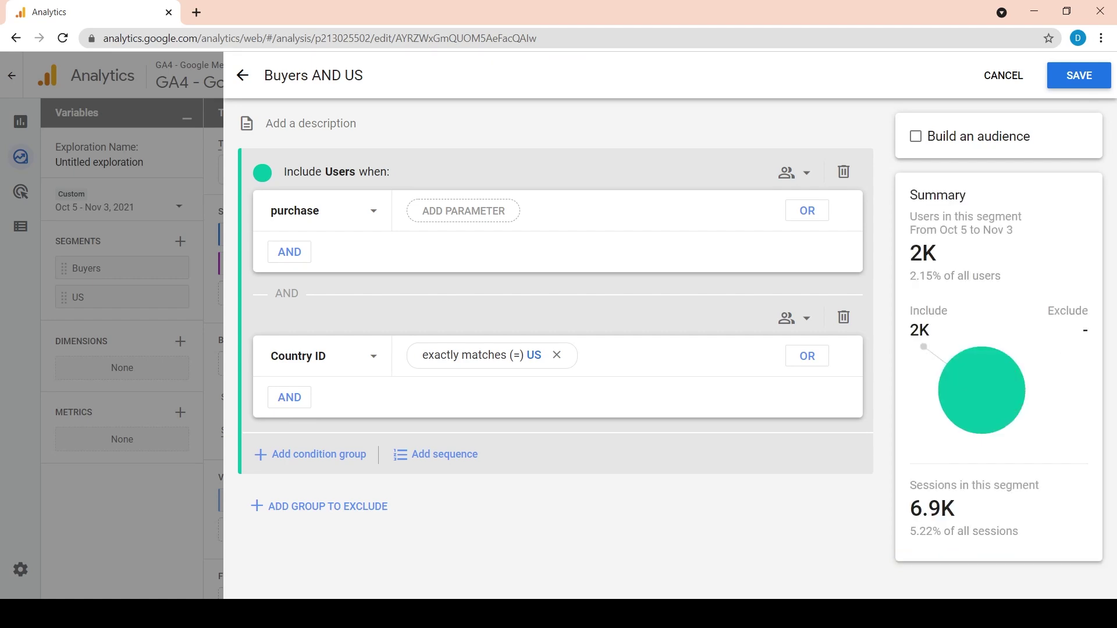
{"action": "key", "text": "Escape"}
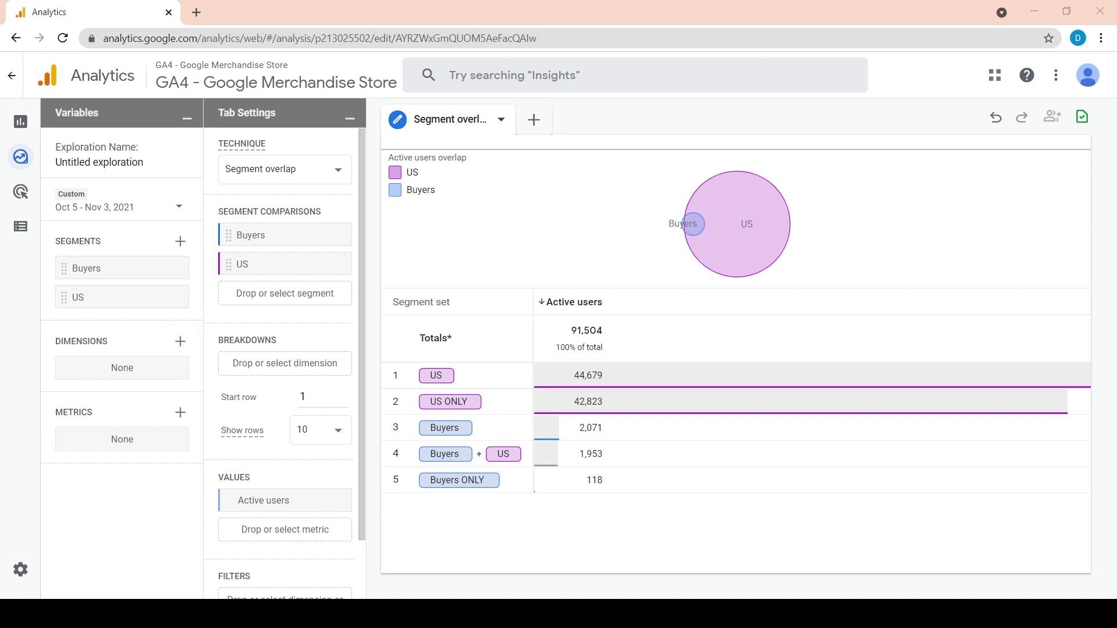
Import the Device category dimension and set it as the Breakdowns dimension.
{"action": "left_click", "coordinate": [180, 341]}
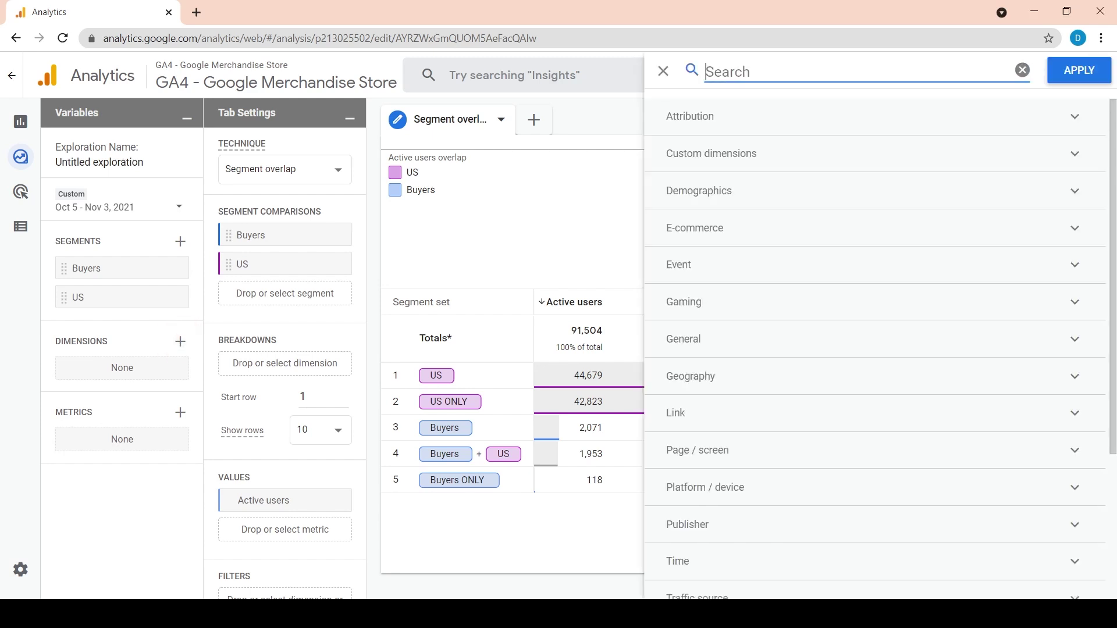
{"action": "type", "text": "device"}
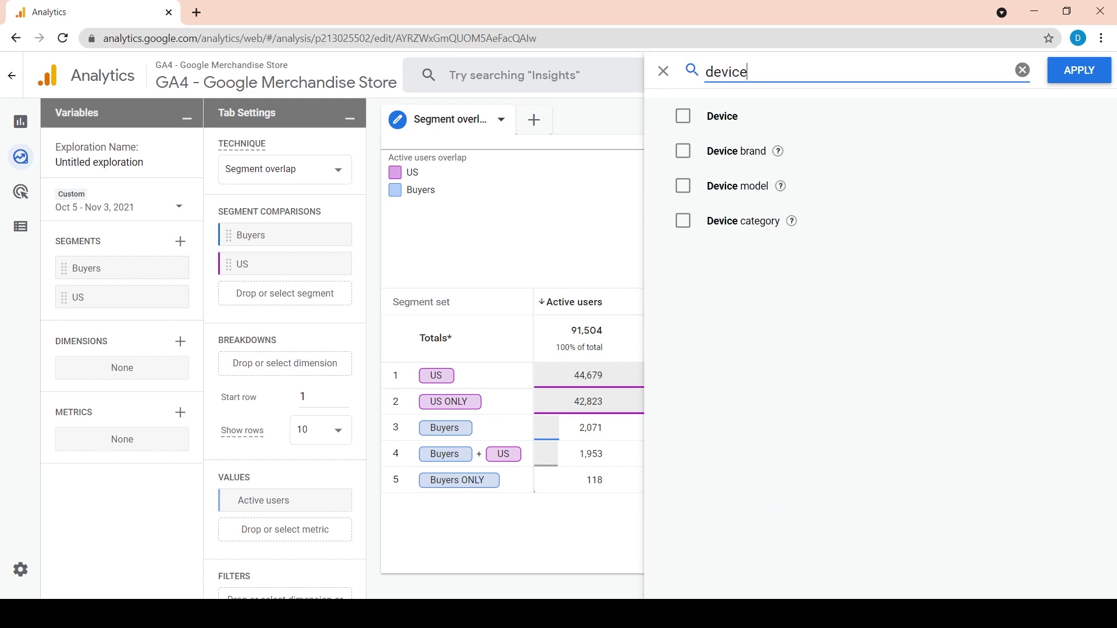
{"action": "left_click", "coordinate": [683, 220]}
{"action": "left_click", "coordinate": [1079, 69]}
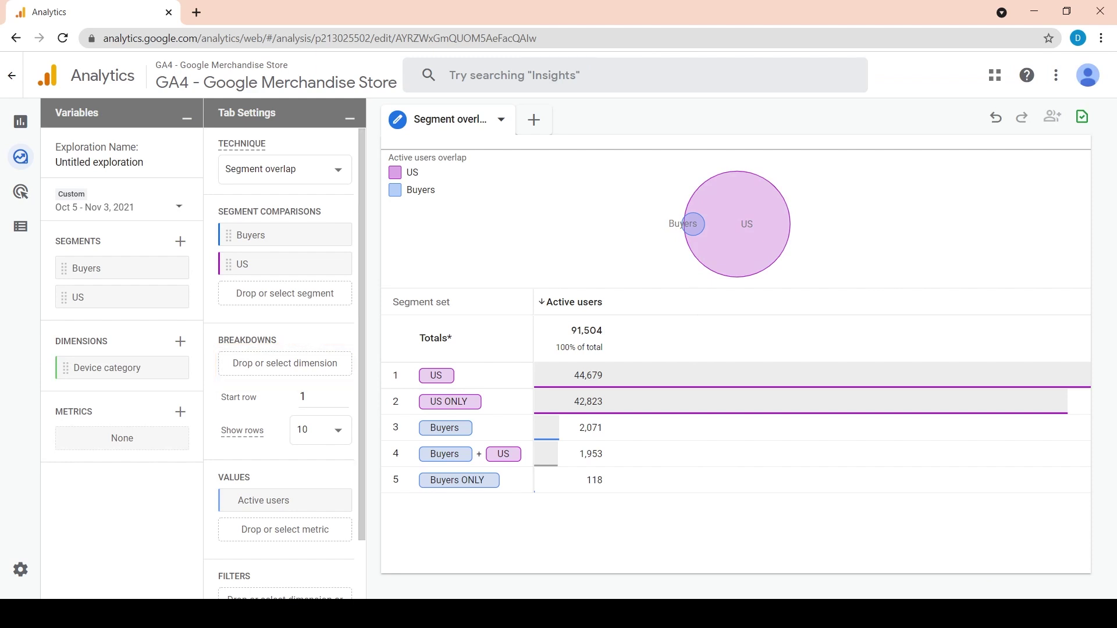
{"action": "left_click_drag", "start_coordinate": [107, 367], "coordinate": [284, 365]}
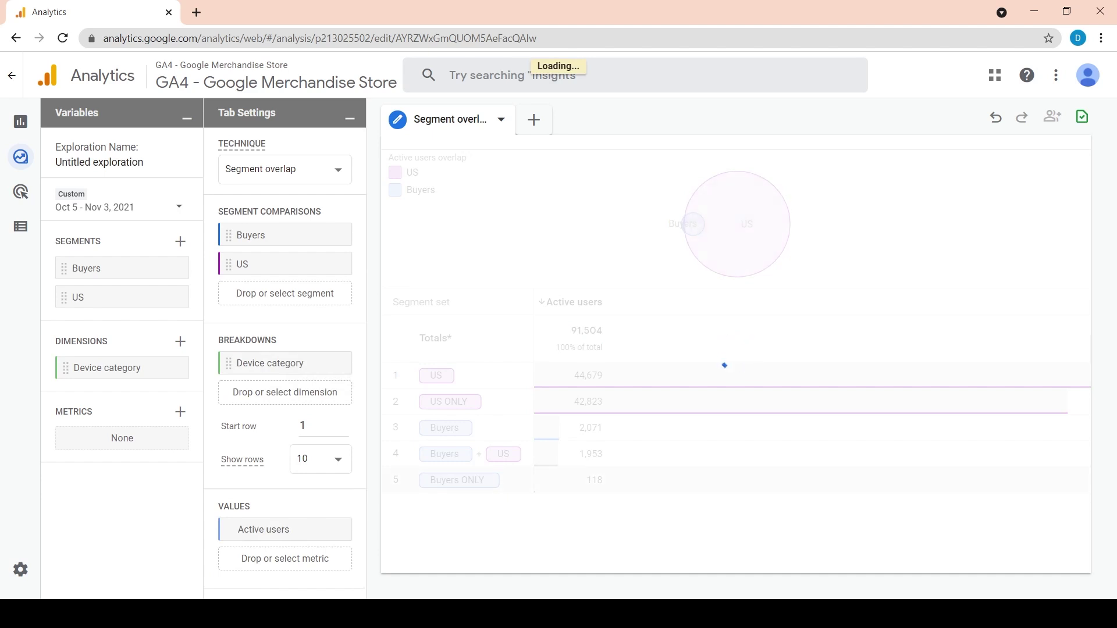